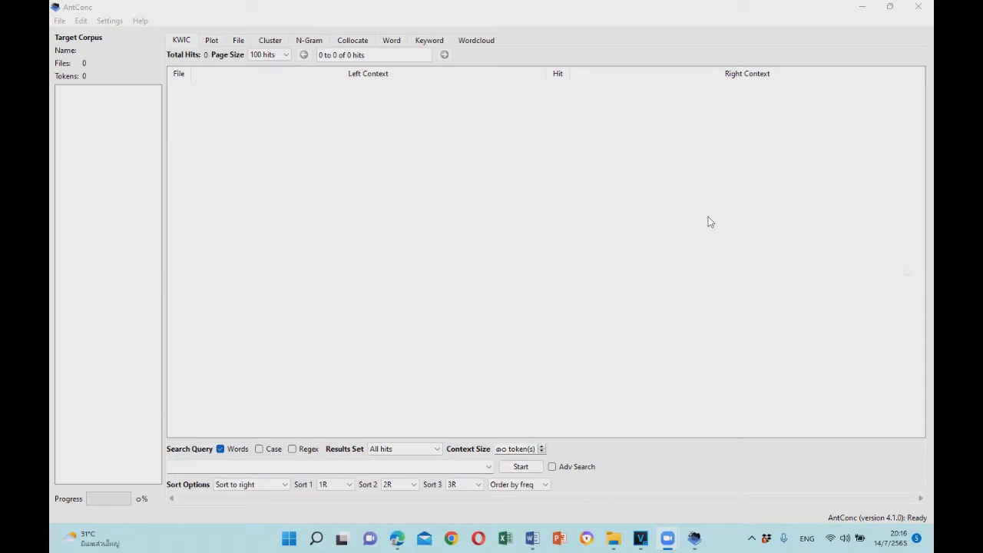
# - Open the File menu over the empty AntConc workspace
pyautogui.click(60, 21)
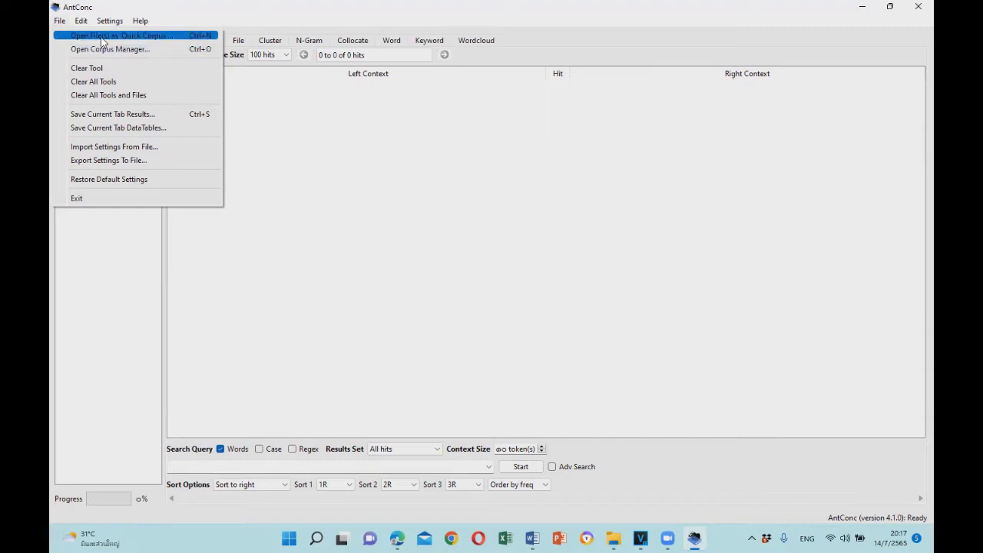
# - Load all files from Desktop > data > covid 19 real data as a quick corpus
pyautogui.click(101, 38)
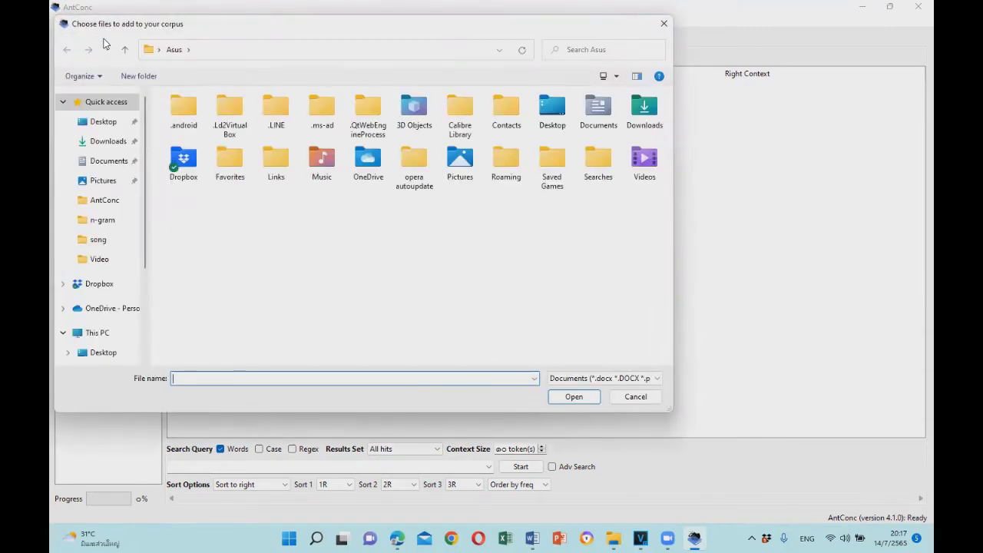
pyautogui.click(113, 124)
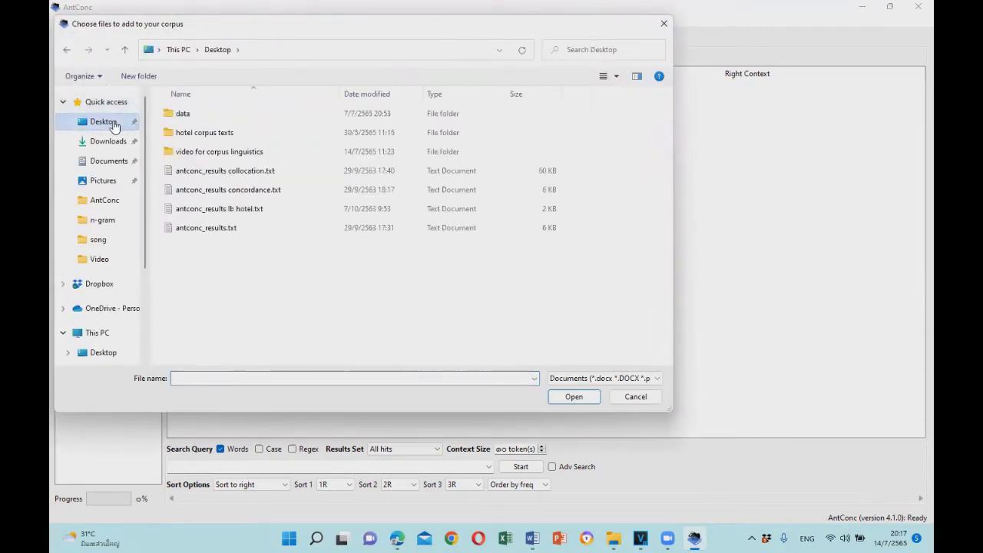
pyautogui.click(184, 121)
pyautogui.doubleClick(184, 120)
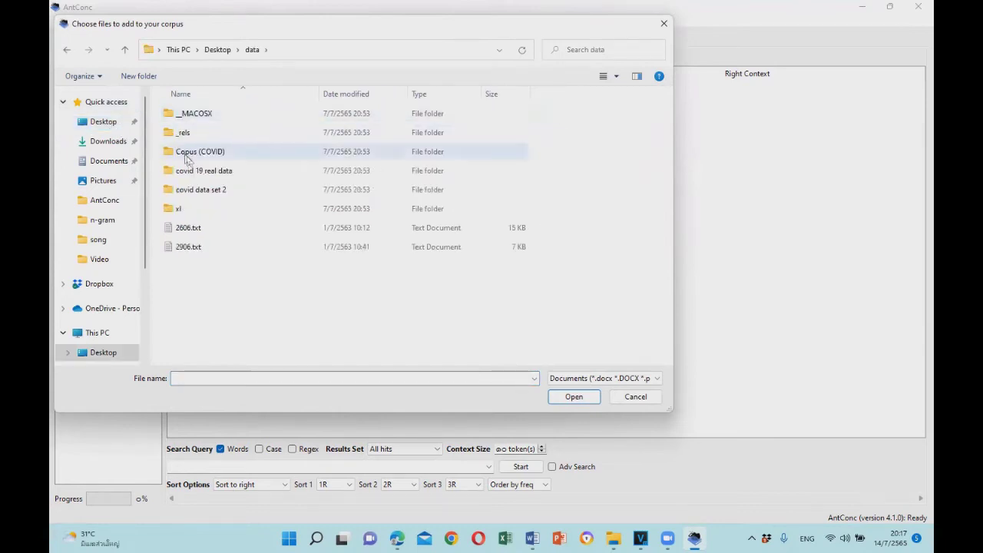
pyautogui.doubleClick(190, 172)
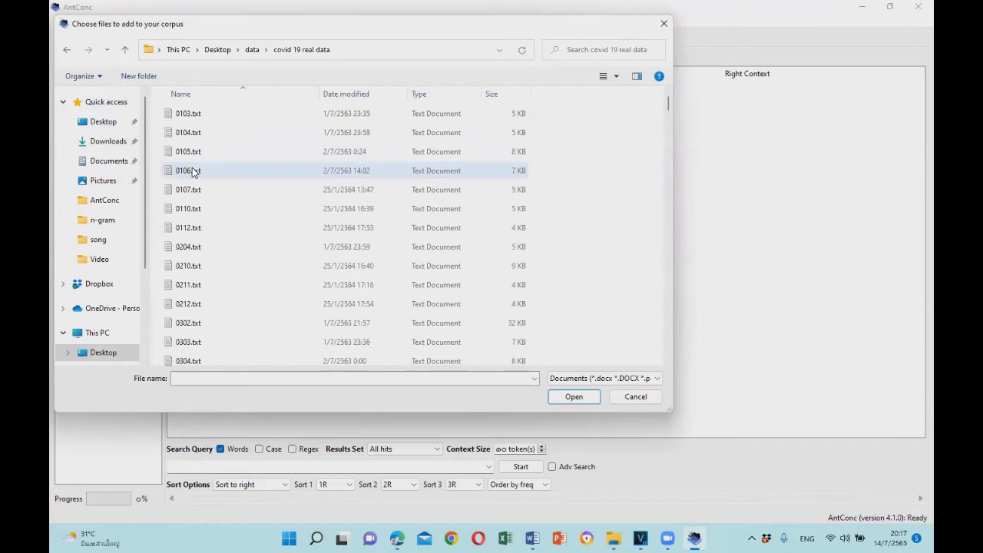
pyautogui.hotkey('ctrl', 'a')
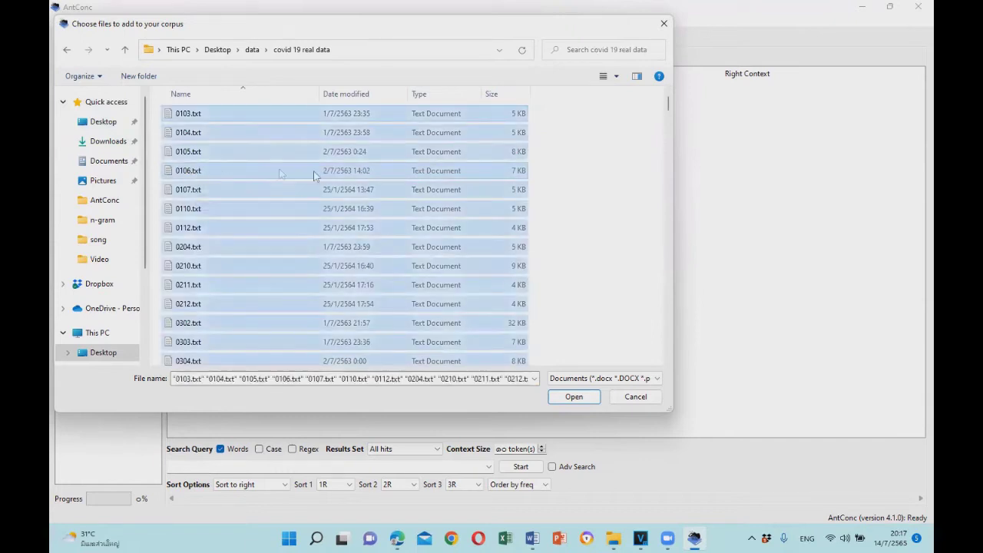
pyautogui.click(572, 397)
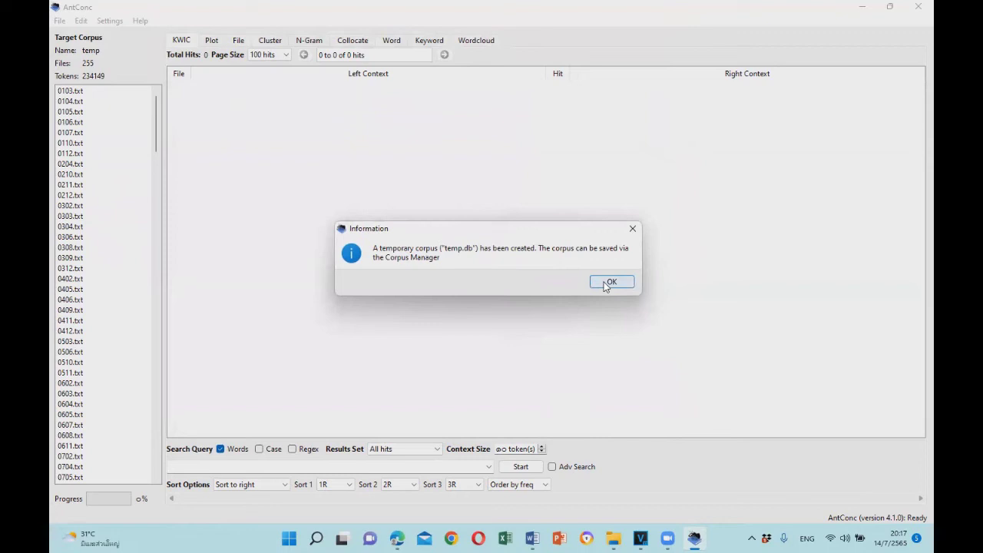
pyautogui.click(608, 283)
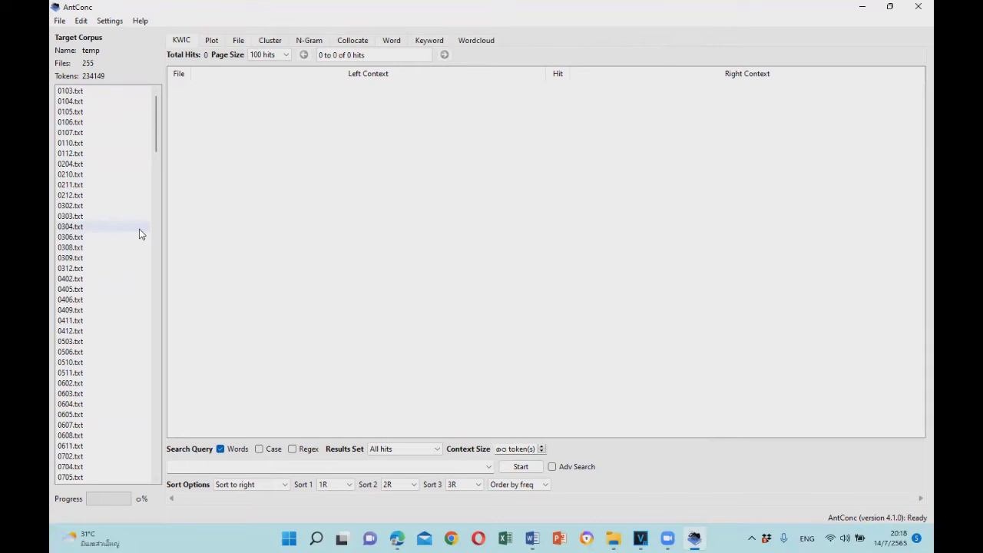
# - Reopen the File menu over the loaded temp corpus of 255 files
pyautogui.click(59, 21)
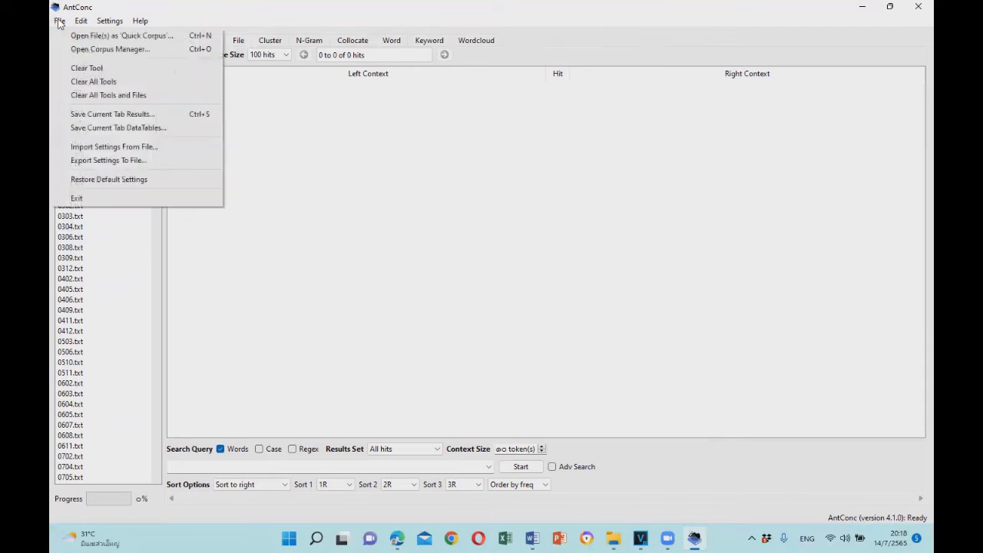
# - Open the Corpus Manager in Raw File(s) mode and start adding a folder of files
pyautogui.click(83, 49)
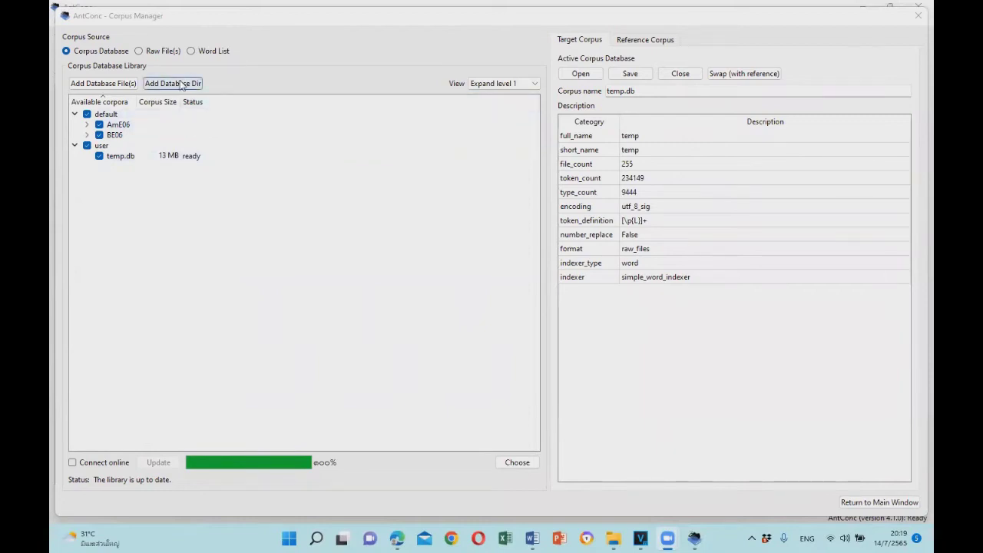
pyautogui.click(145, 51)
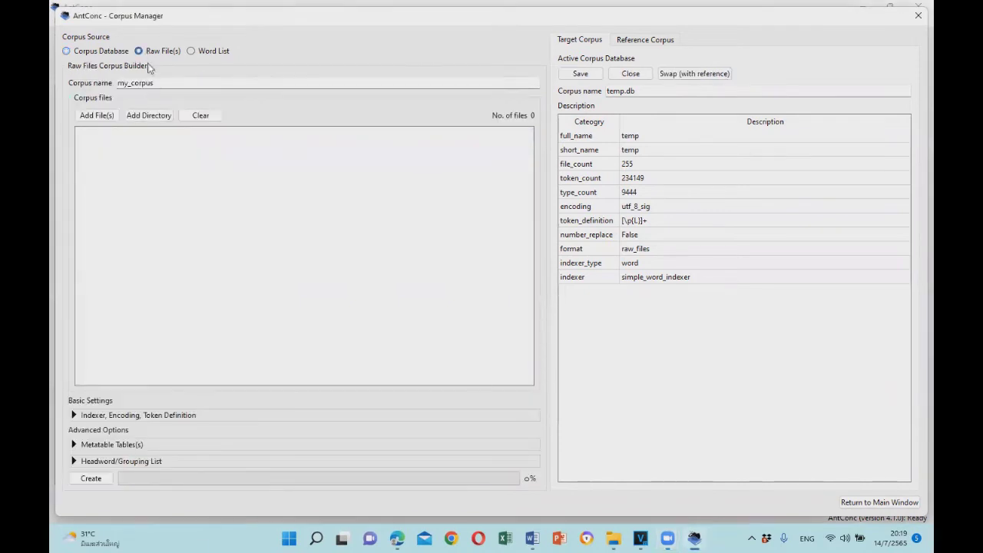
pyautogui.click(143, 115)
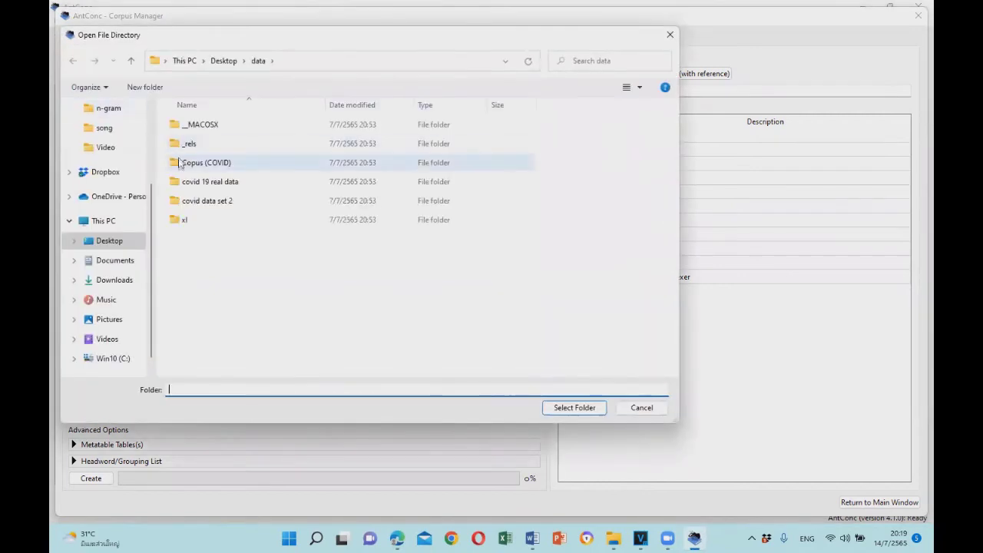
# - Add the covid 19 real data folder, name the corpus 'WHO speeches on Covid-19', and create it
pyautogui.click(192, 186)
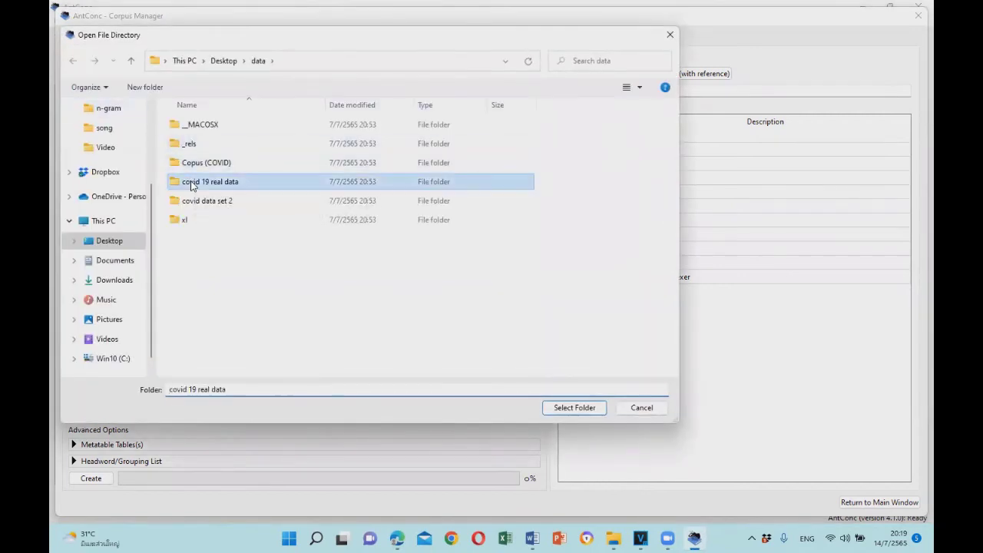
pyautogui.click(577, 408)
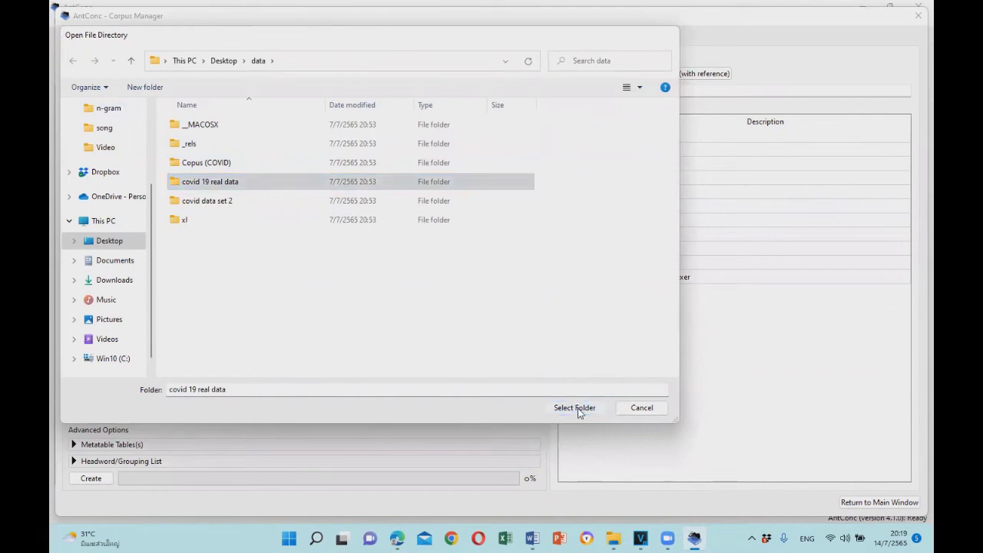
pyautogui.click(175, 82)
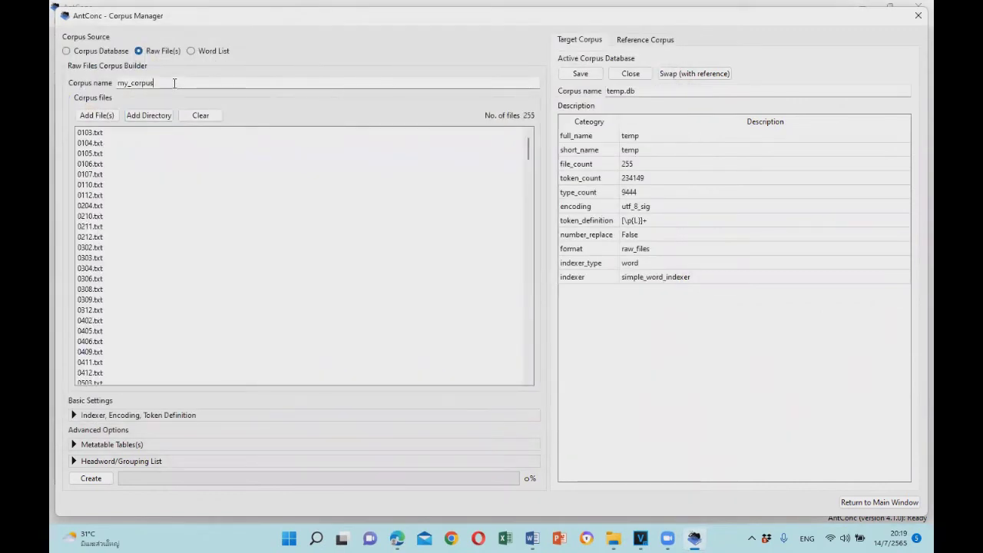
pyautogui.doubleClick(142, 82)
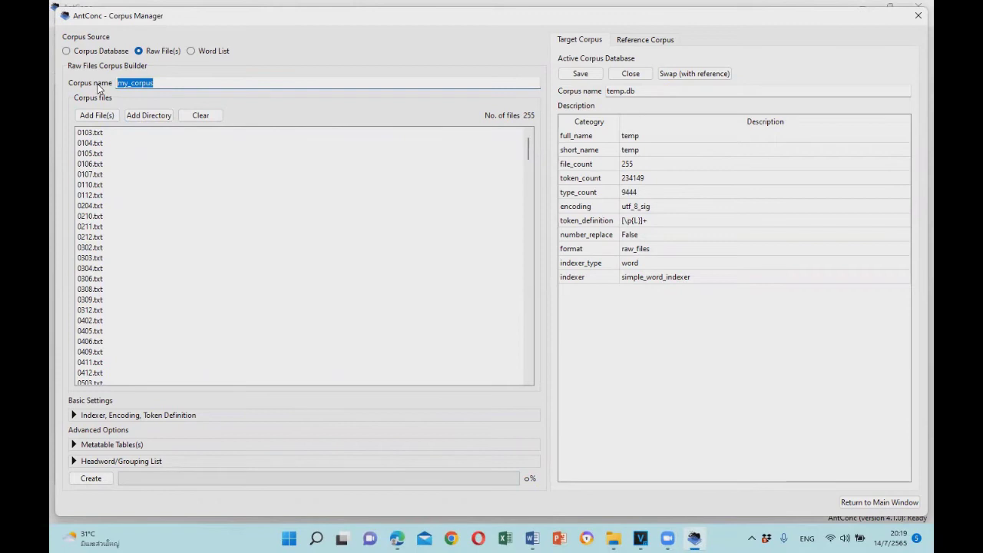
pyautogui.write('WHO')
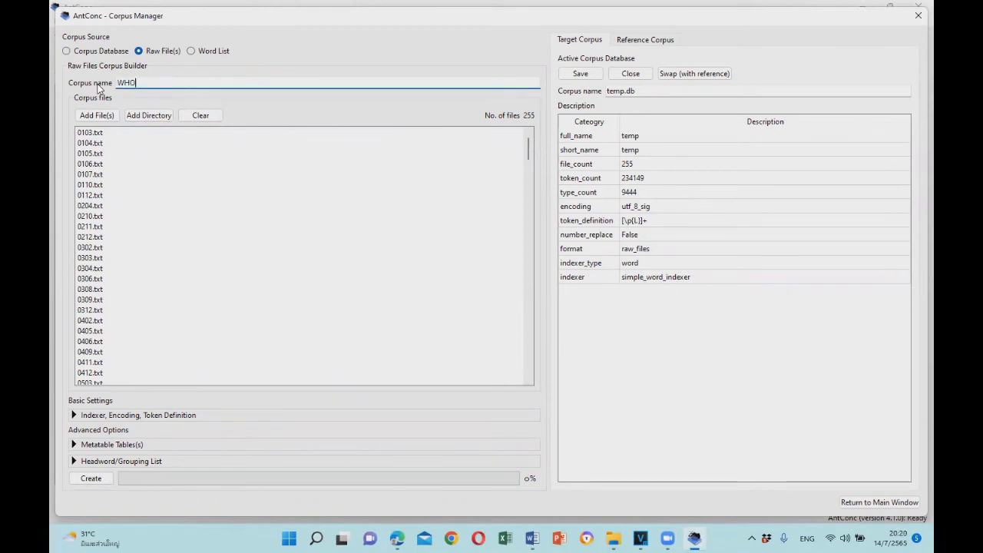
pyautogui.write(' speeches on Covid-19')
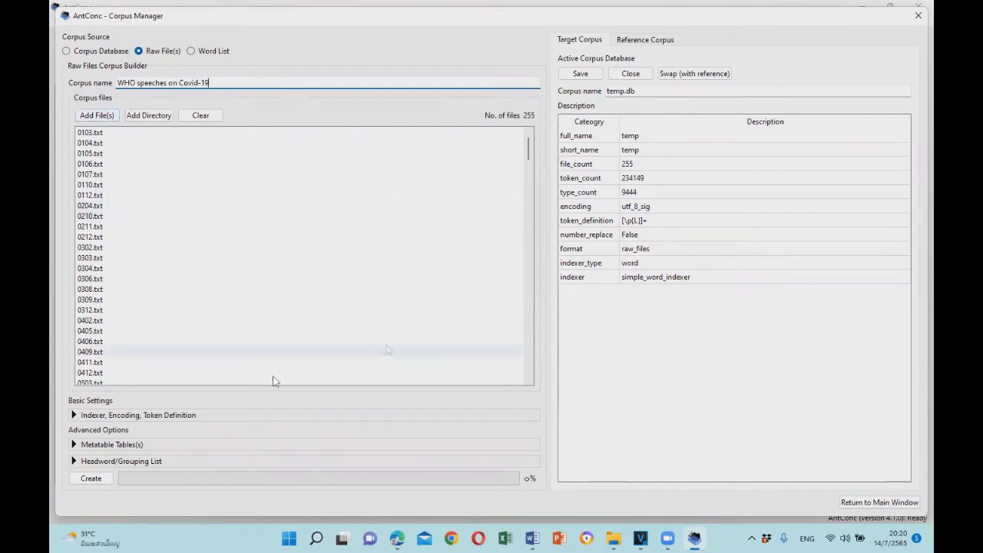
pyautogui.click(86, 480)
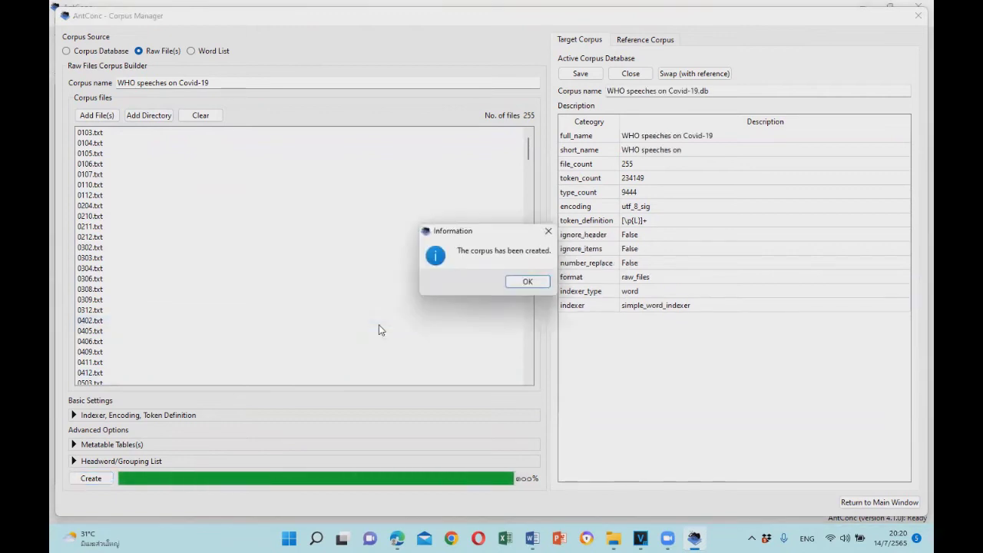
pyautogui.click(520, 284)
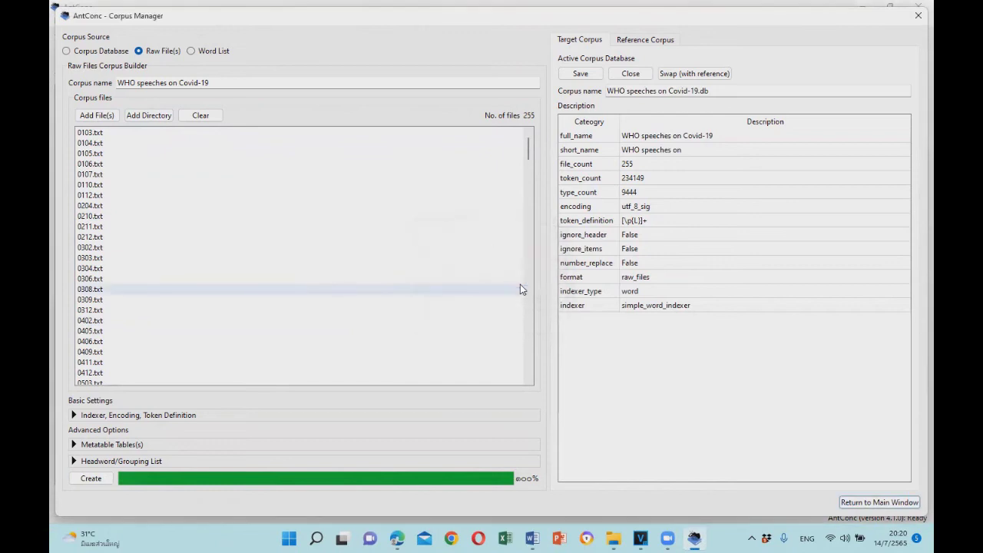
# - Return to the main window and clear all tools and loaded files
pyautogui.click(854, 502)
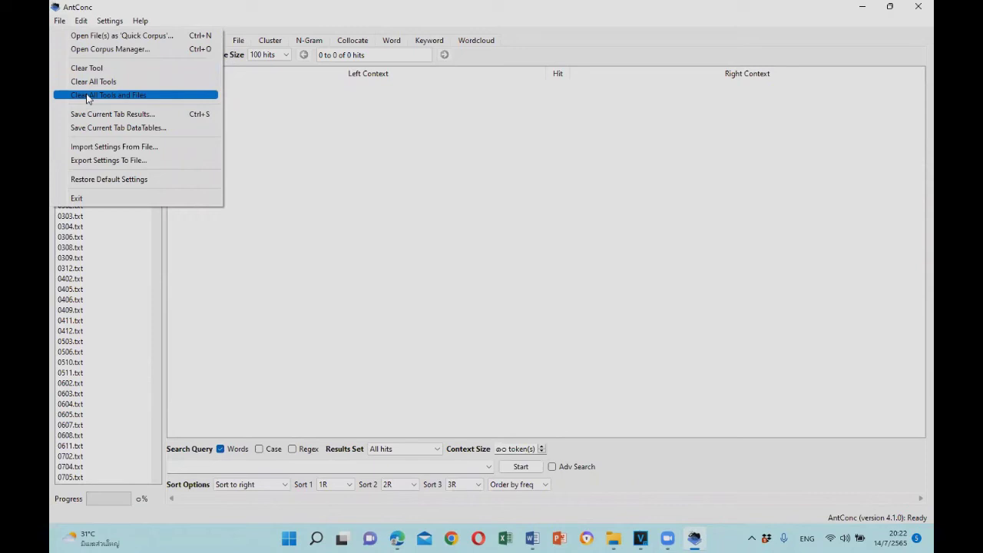
pyautogui.click(87, 98)
# - Reload WHO speeches on Covid-19.db from the Corpus Manager as the target corpus
pyautogui.click(62, 21)
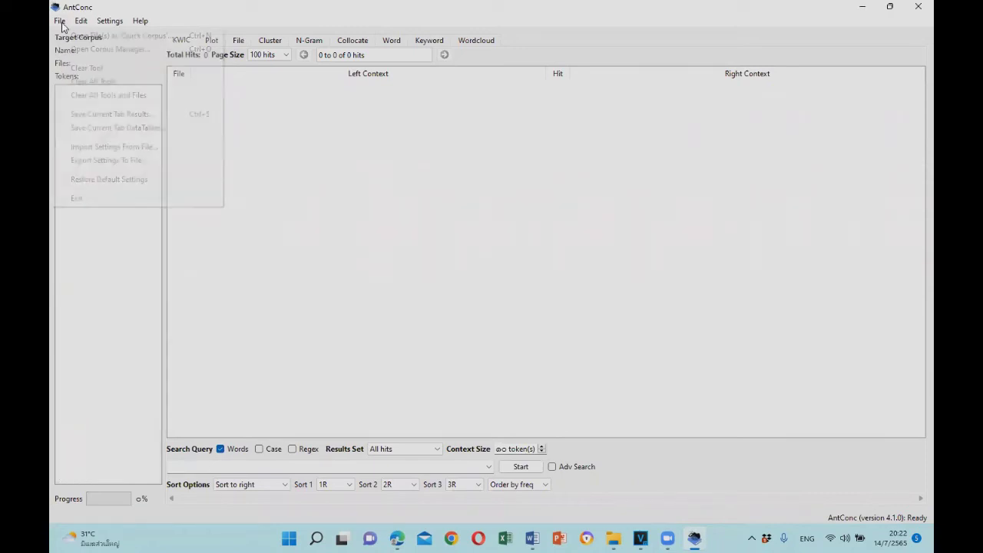
pyautogui.click(75, 50)
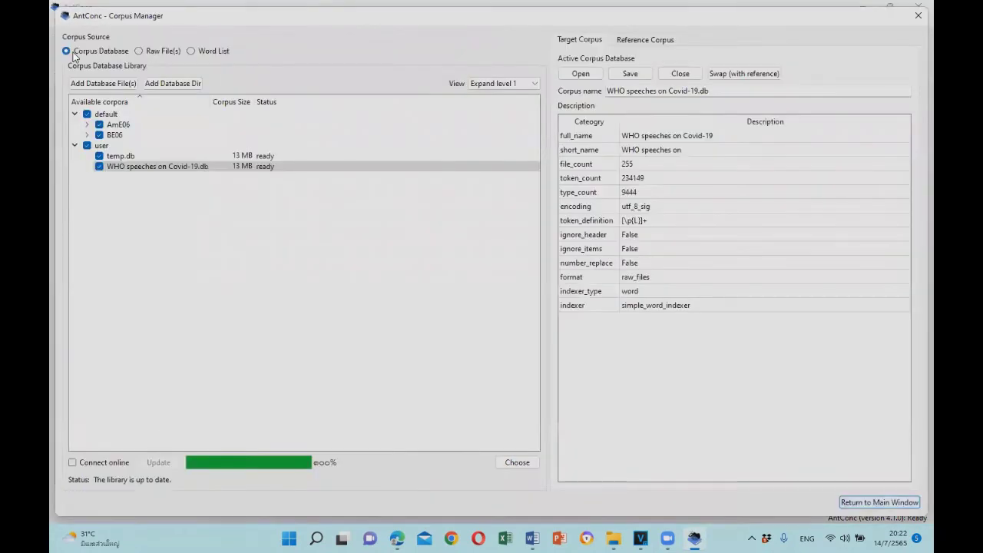
pyautogui.click(117, 170)
pyautogui.click(117, 170)
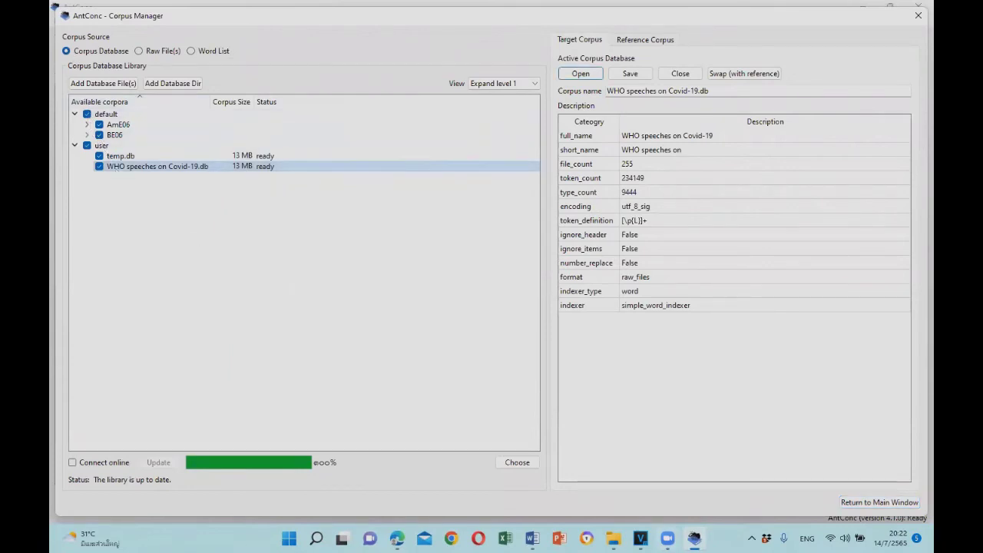
pyautogui.click(515, 465)
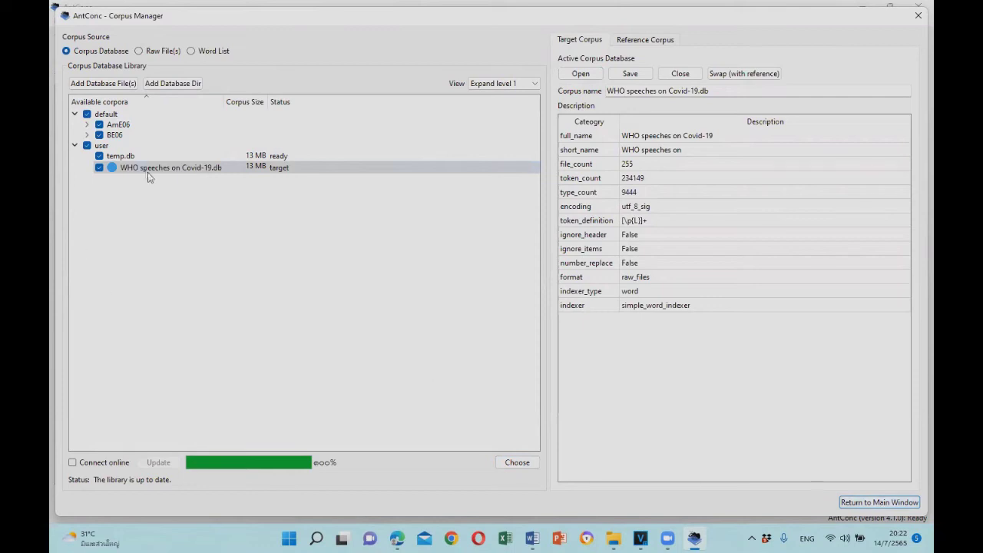
pyautogui.click(861, 504)
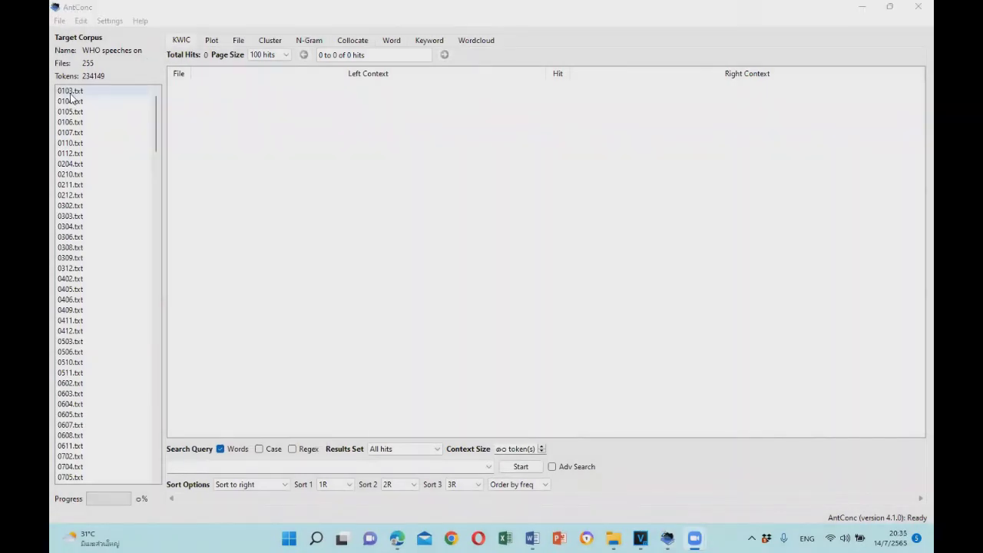
pyautogui.click(59, 23)
# - Set the pre-built AmE06.db corpus (500 files, 1017879 tokens) as the target corpus
pyautogui.click(92, 50)
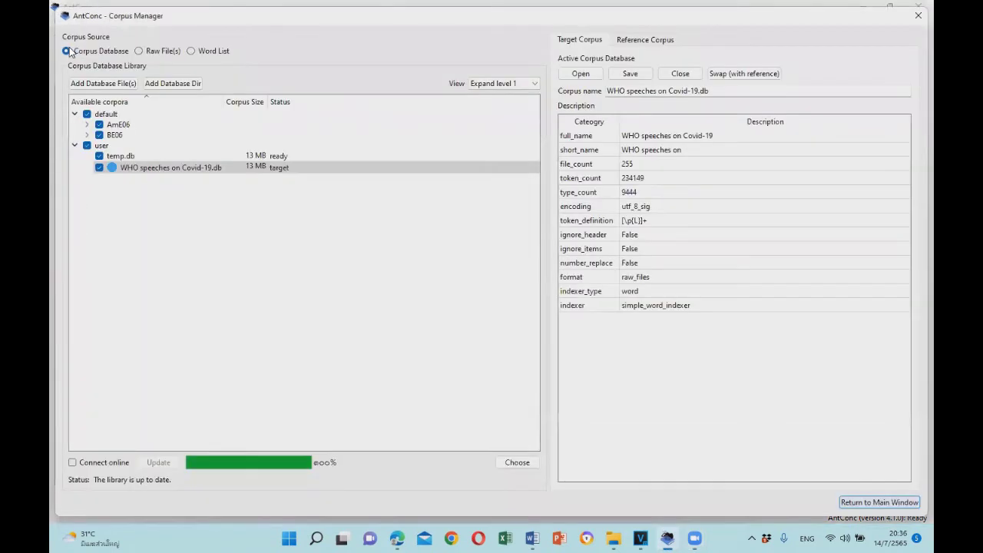
pyautogui.doubleClick(120, 126)
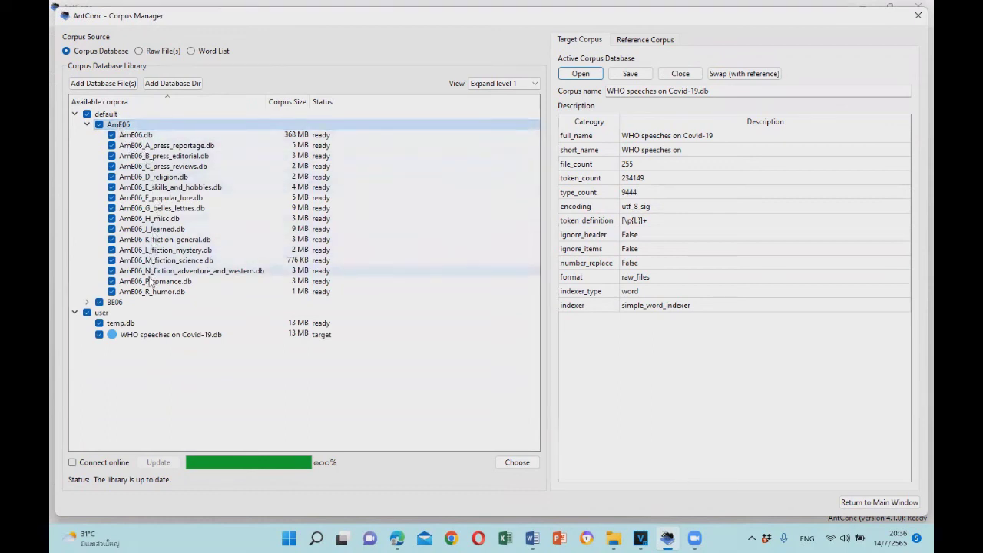
pyautogui.click(156, 135)
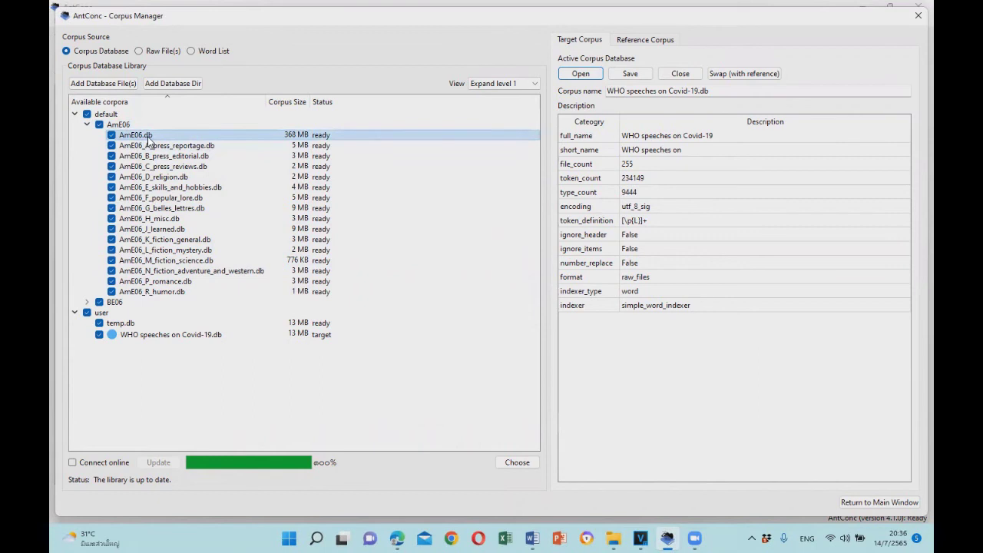
pyautogui.doubleClick(148, 141)
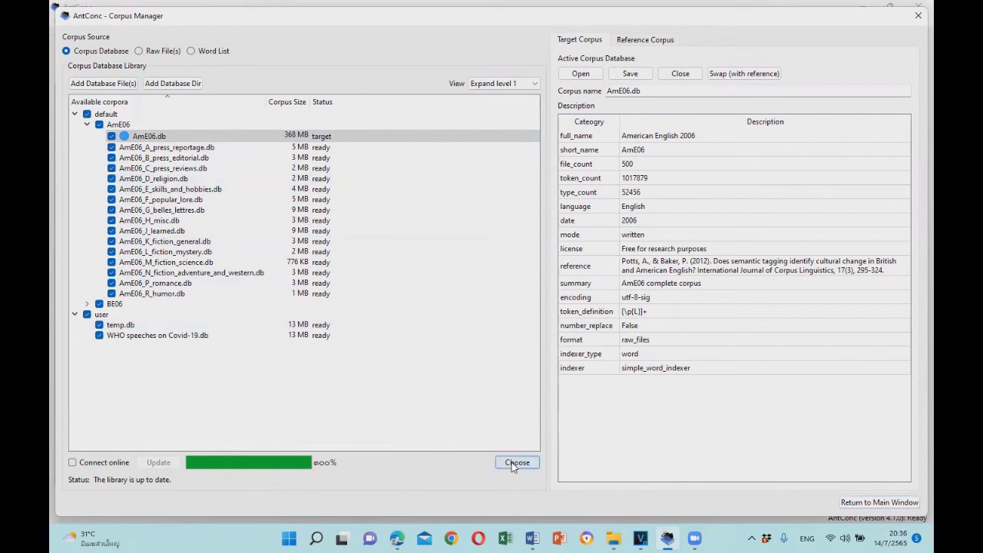
pyautogui.click(856, 505)
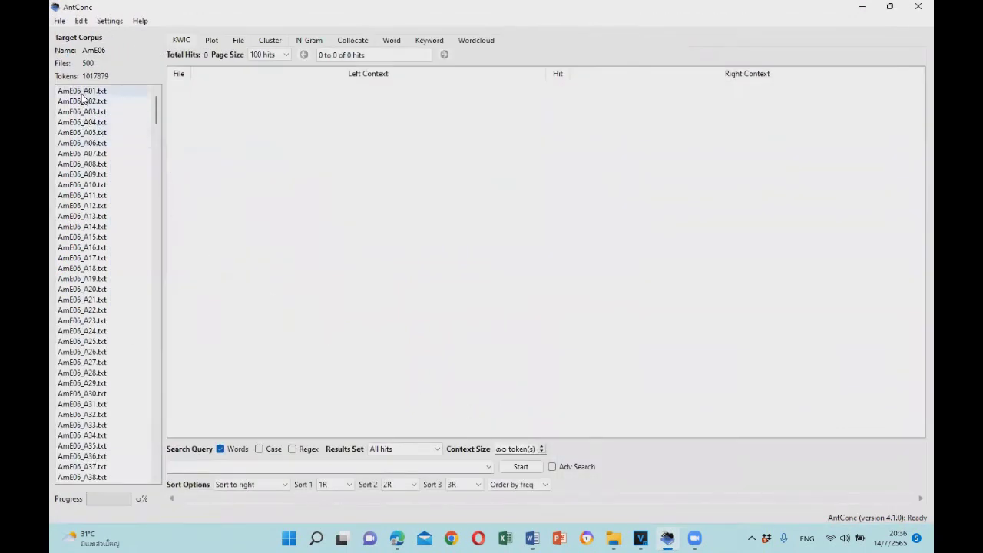
pyautogui.click(59, 21)
# - Make the BE06.db corpus (500 files, 1007532 tokens) the target instead of AmE06
pyautogui.click(92, 49)
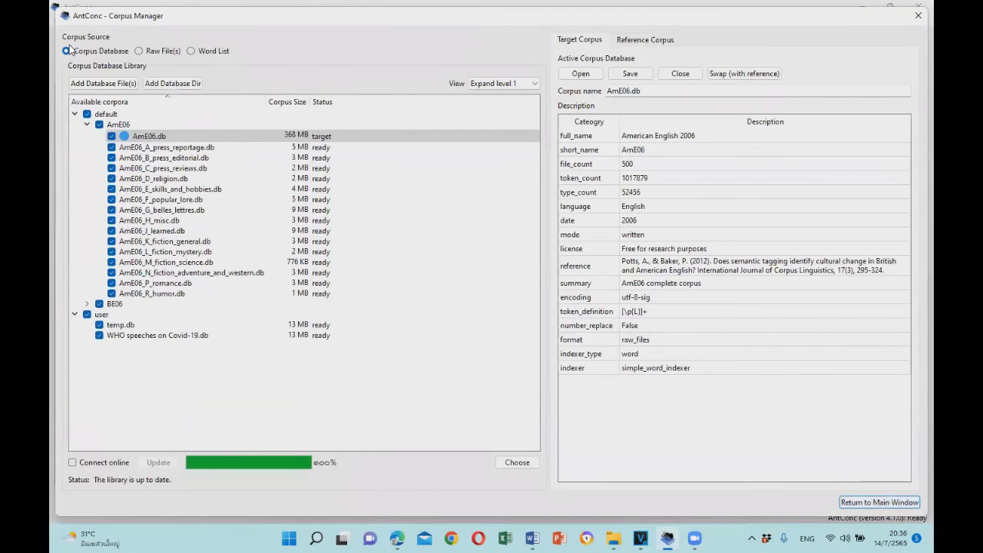
pyautogui.doubleClick(116, 308)
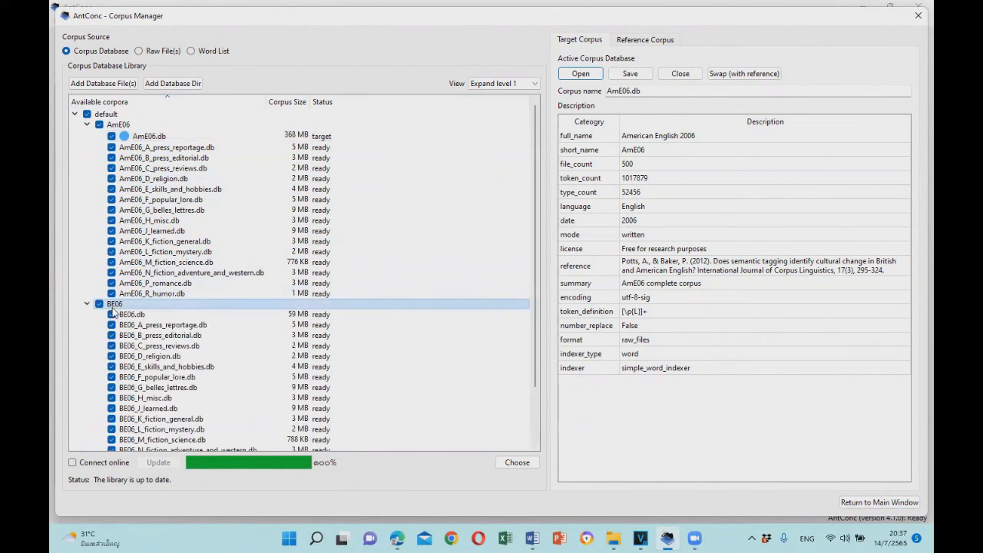
pyautogui.click(124, 315)
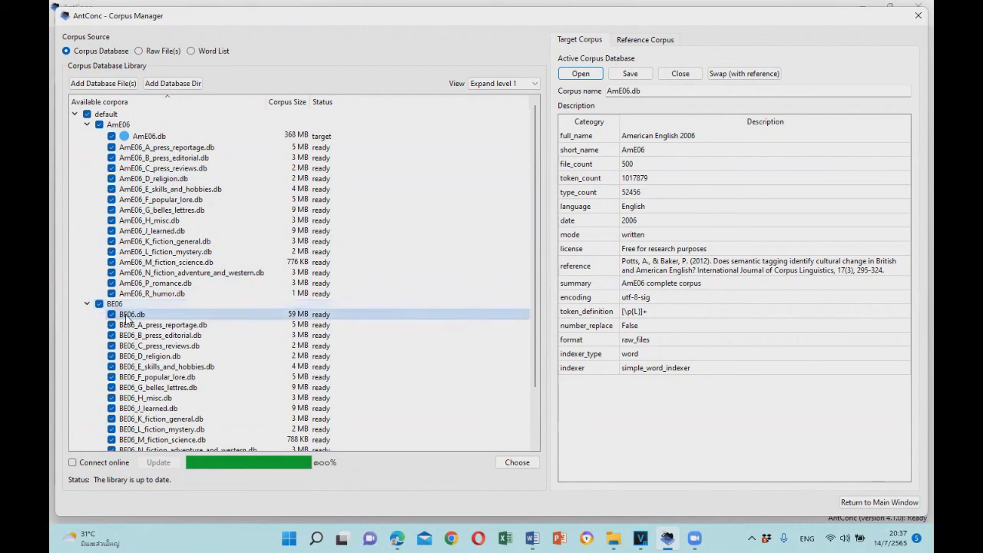
pyautogui.doubleClick(124, 315)
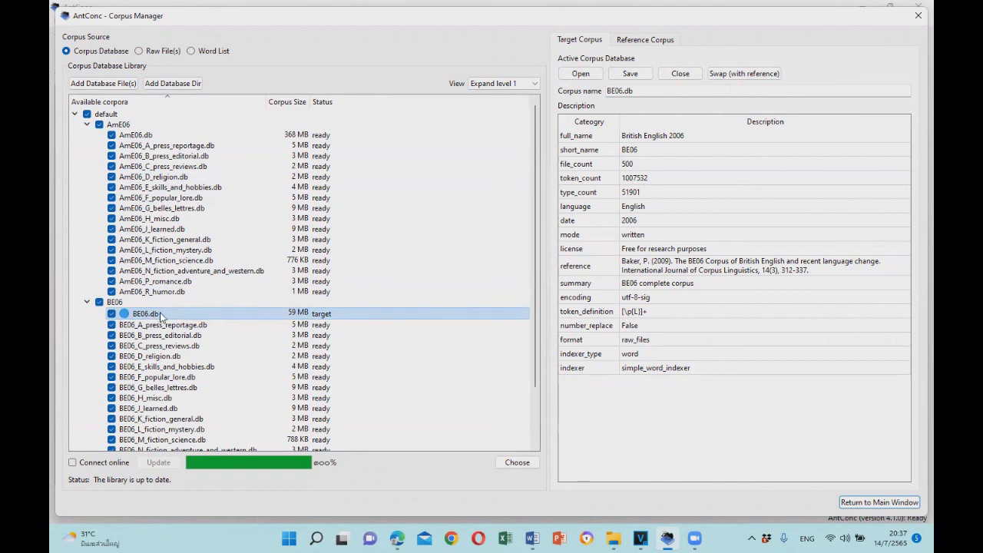
pyautogui.click(509, 463)
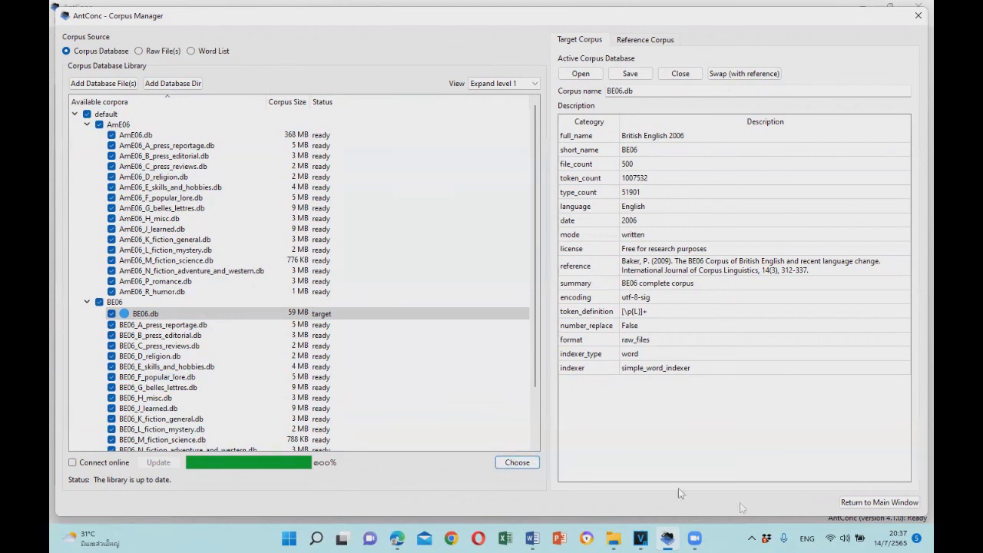
pyautogui.click(879, 503)
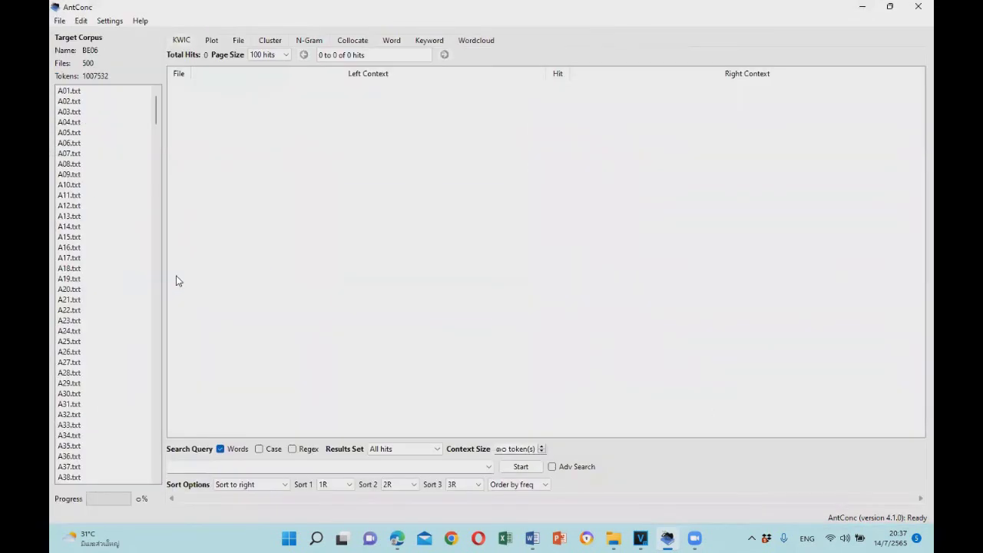